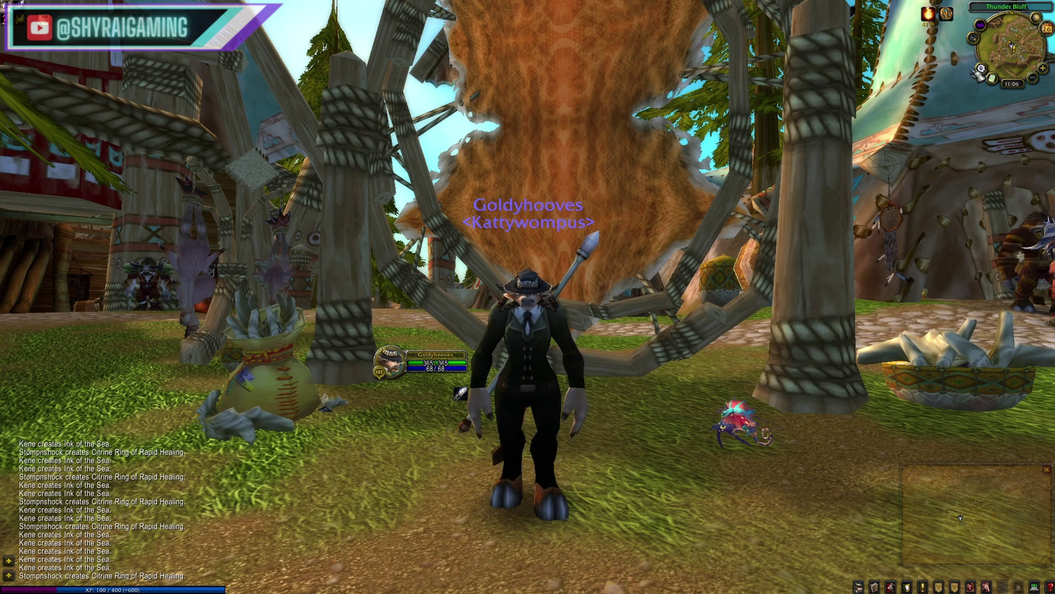
- Open TradeSkillMaster from the minimap button and show its Groups page with the Base Group
{"action": "left_click", "coordinate": [981, 69]}
{"action": "left_click", "coordinate": [318, 19]}
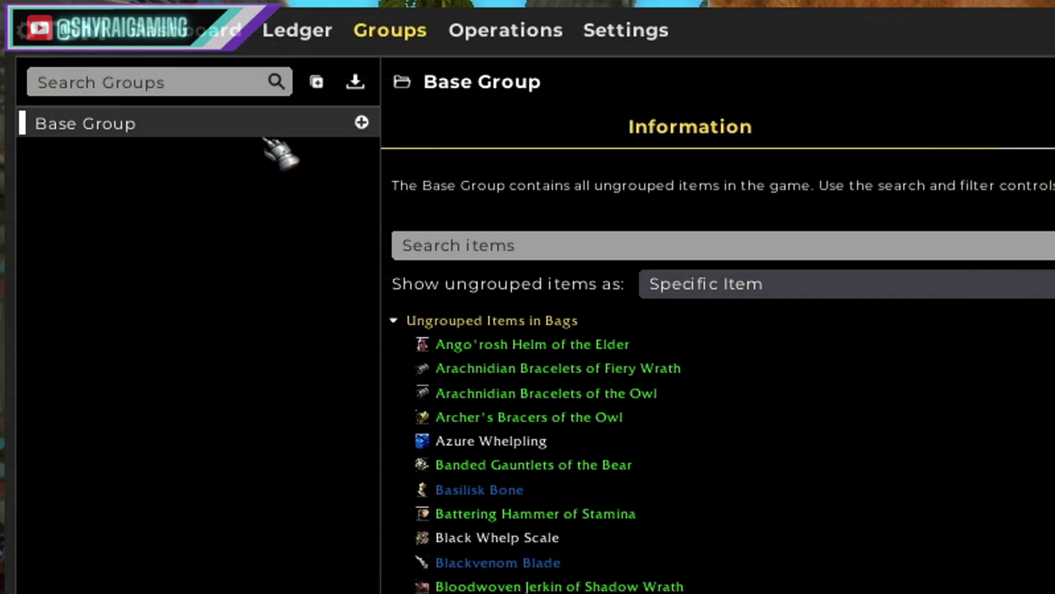
- Create a 'New Group' subgroup under the Base Group
{"action": "left_click", "coordinate": [362, 122]}
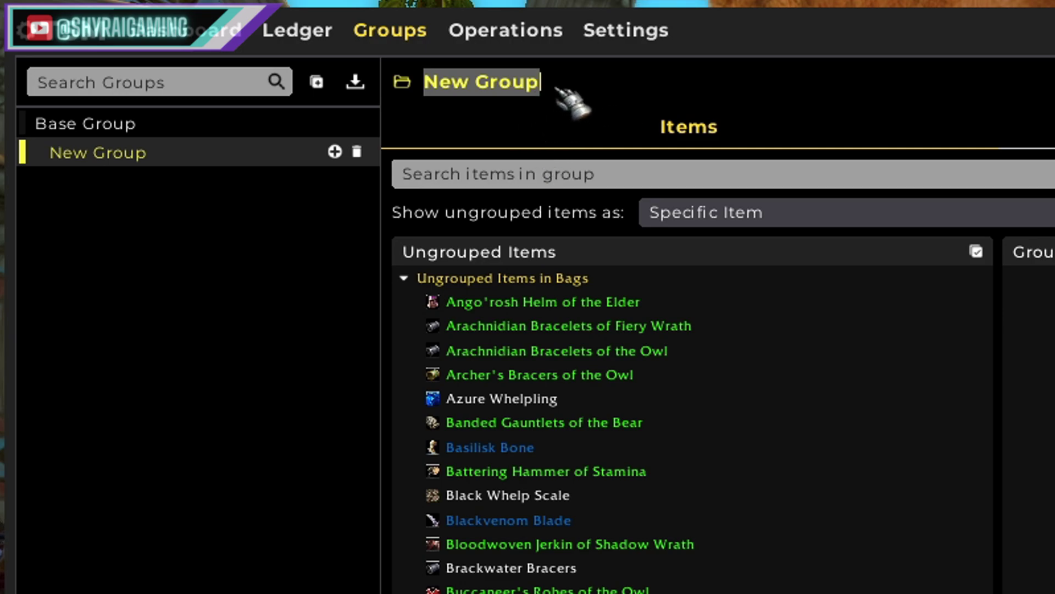
- Rename the new group to 'Cata'
{"action": "type", "text": "Cata"}
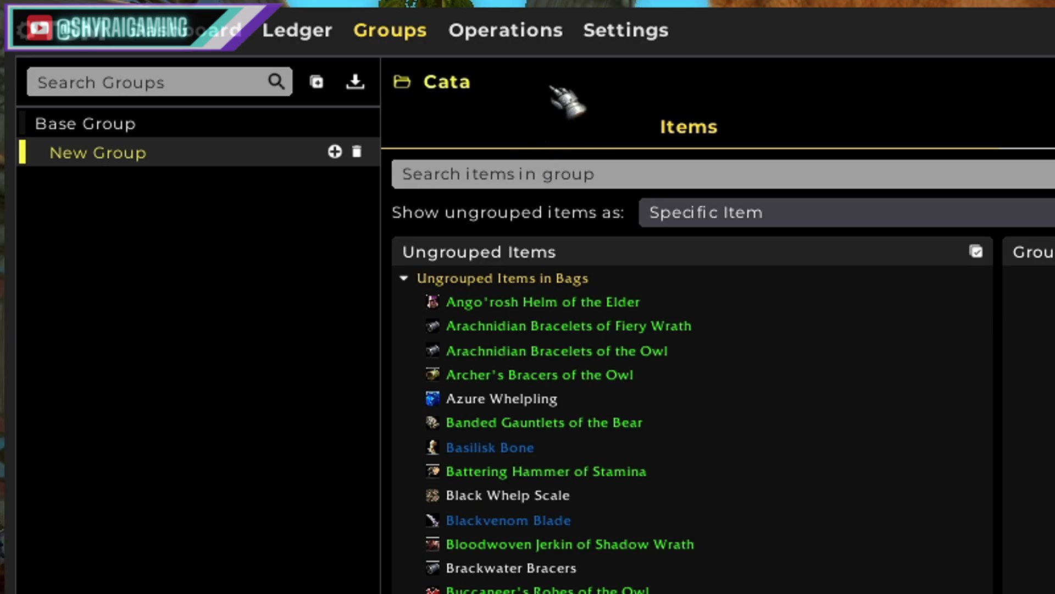
{"action": "key", "text": "Return"}
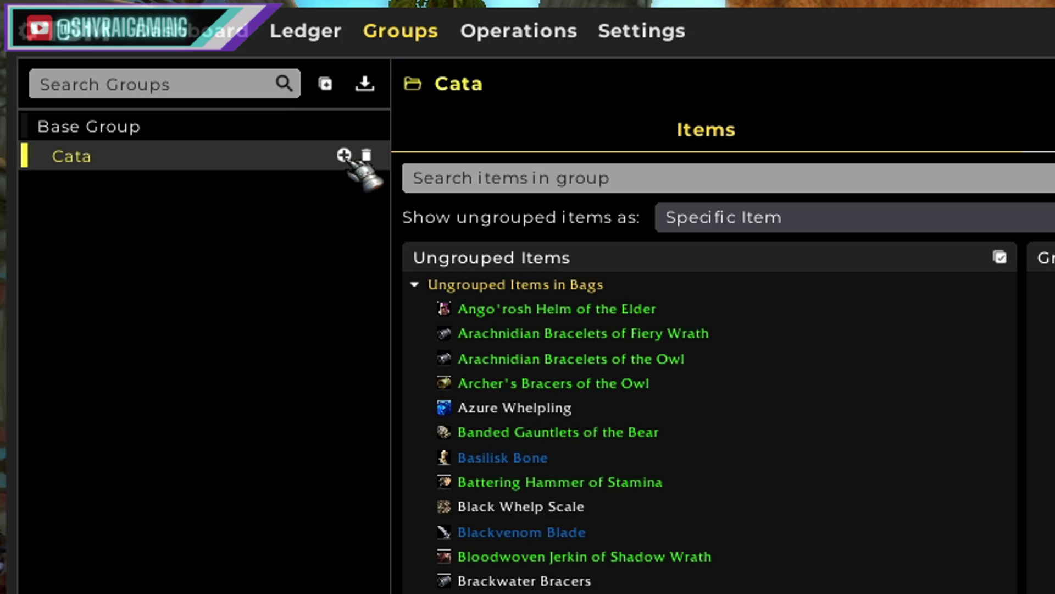
- Add a 'BOE's' subgroup under Cata, then add another new subgroup beside it
{"action": "left_click", "coordinate": [344, 156]}
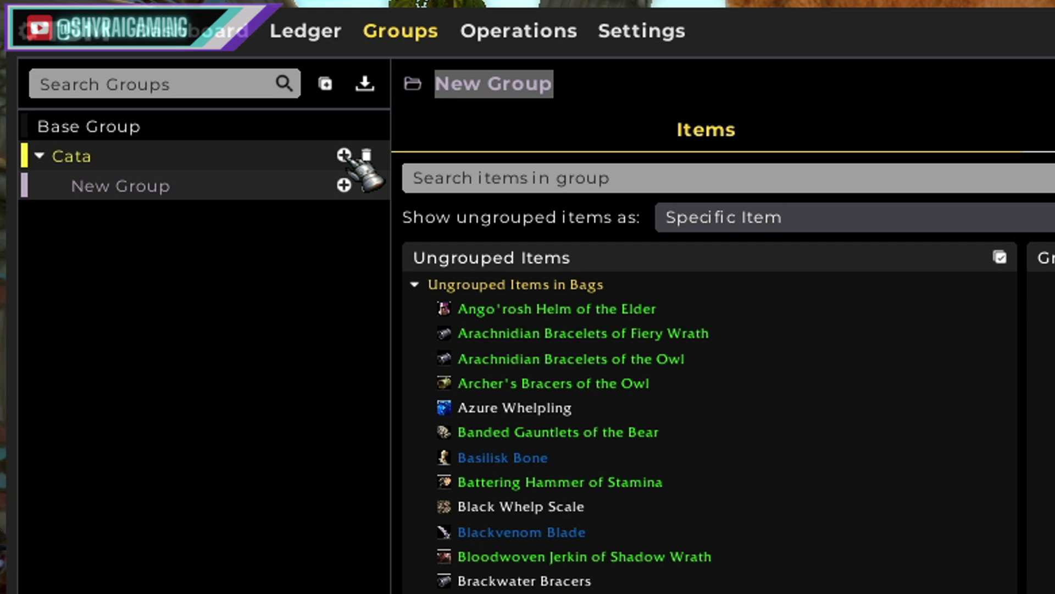
{"action": "type", "text": "BOE's"}
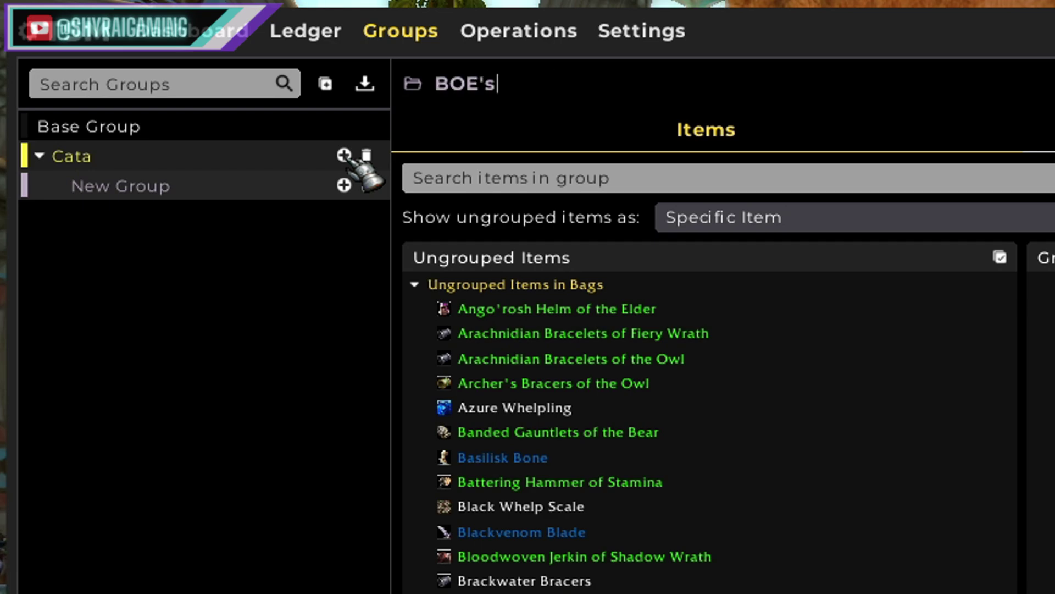
{"action": "key", "text": "Return"}
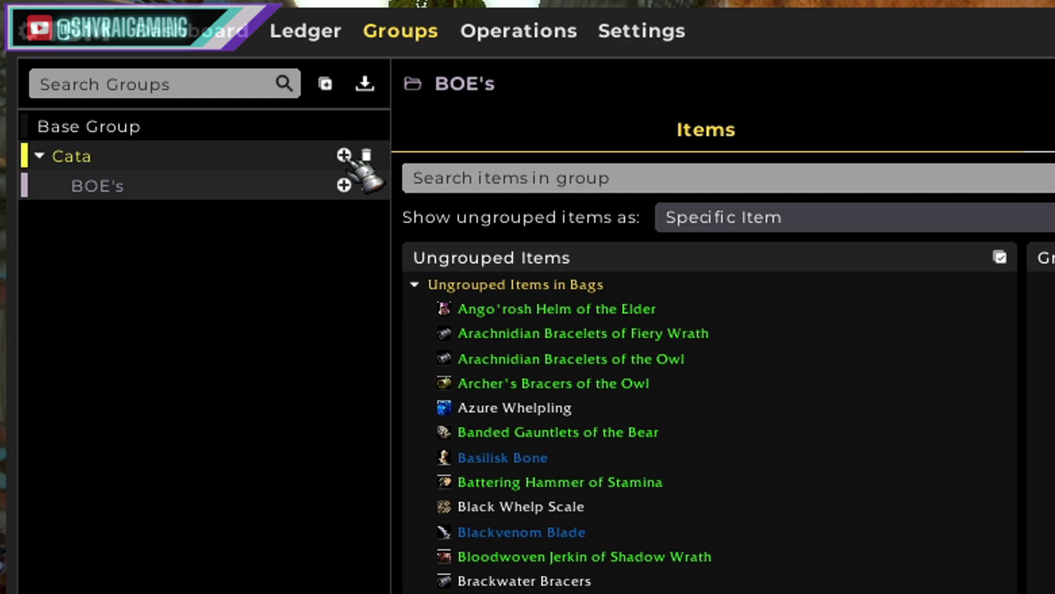
{"action": "left_click", "coordinate": [344, 156]}
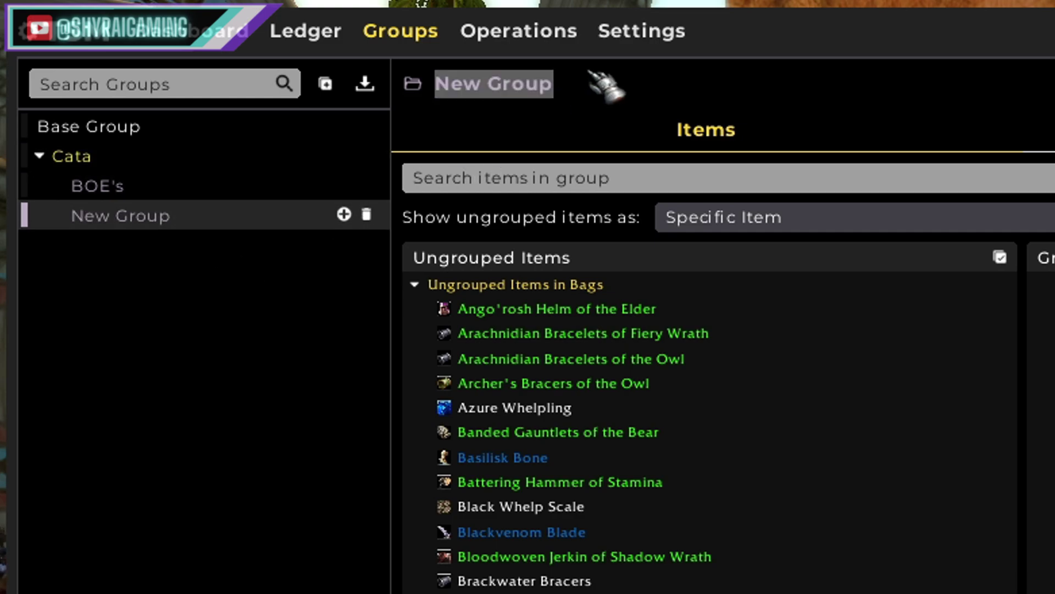
- Name the second Cata subgroup 'Materials' and select the BOE's group
{"action": "type", "text": "Materials"}
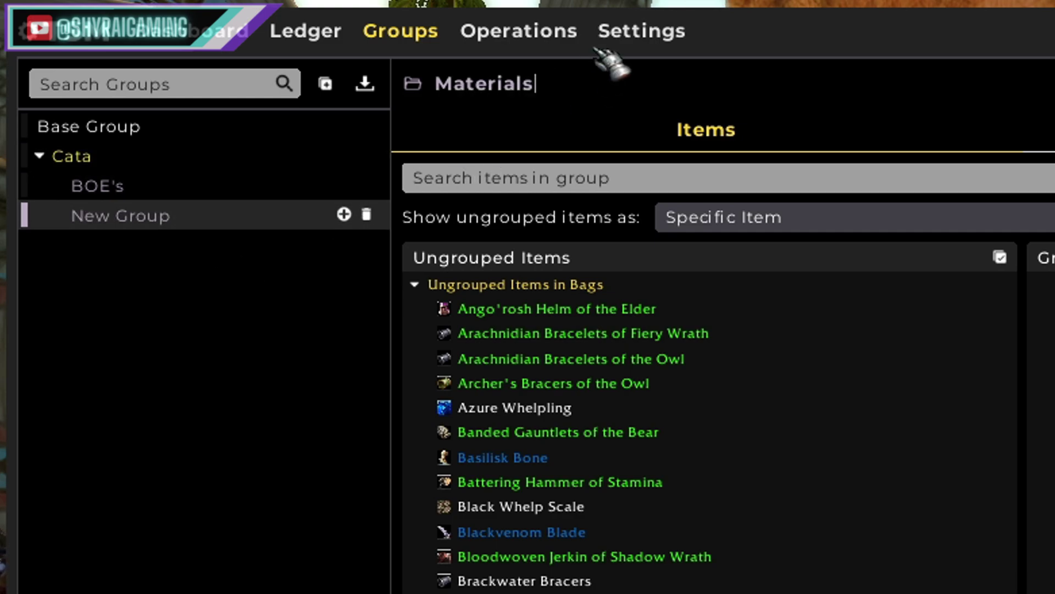
{"action": "key", "text": "Return"}
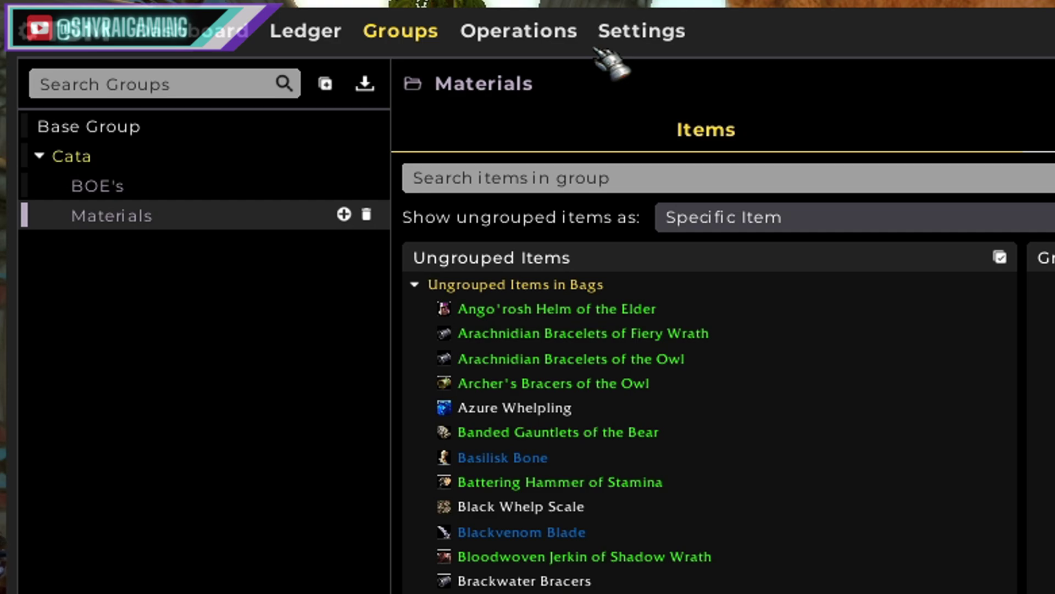
{"action": "left_click", "coordinate": [179, 193]}
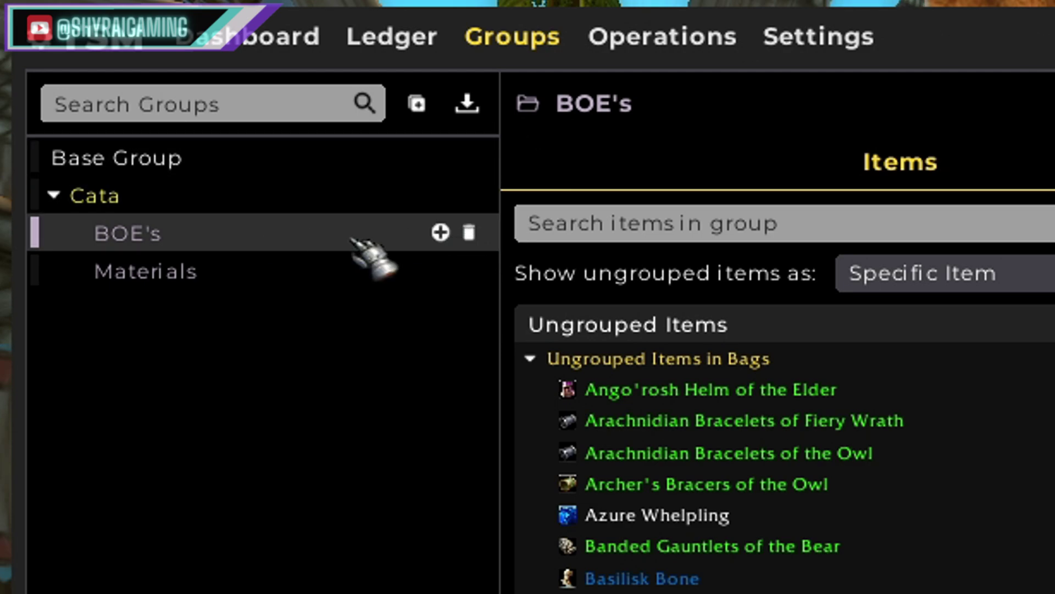
- Add '1. Greens', '2. Blues' and '3. Purples' under BOE's, then select Materials
{"action": "left_click", "coordinate": [441, 232]}
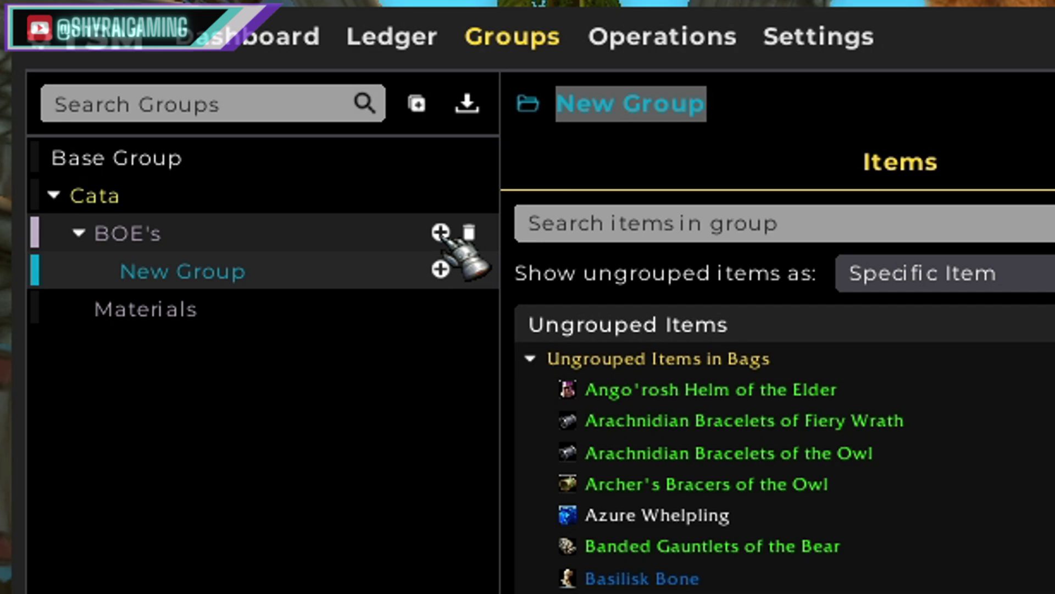
{"action": "type", "text": "1. G"}
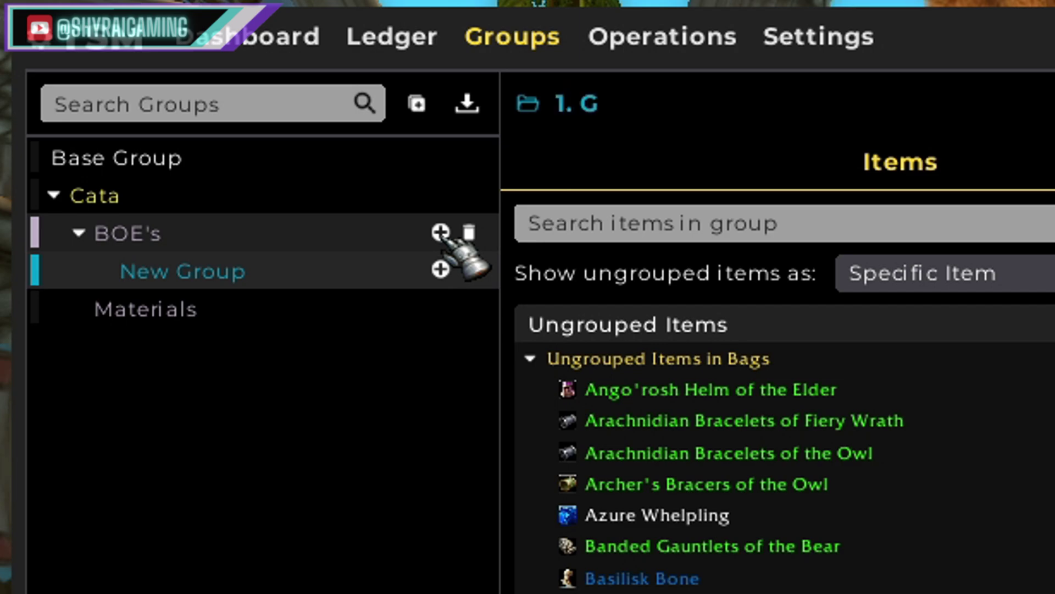
{"action": "type", "text": "reens"}
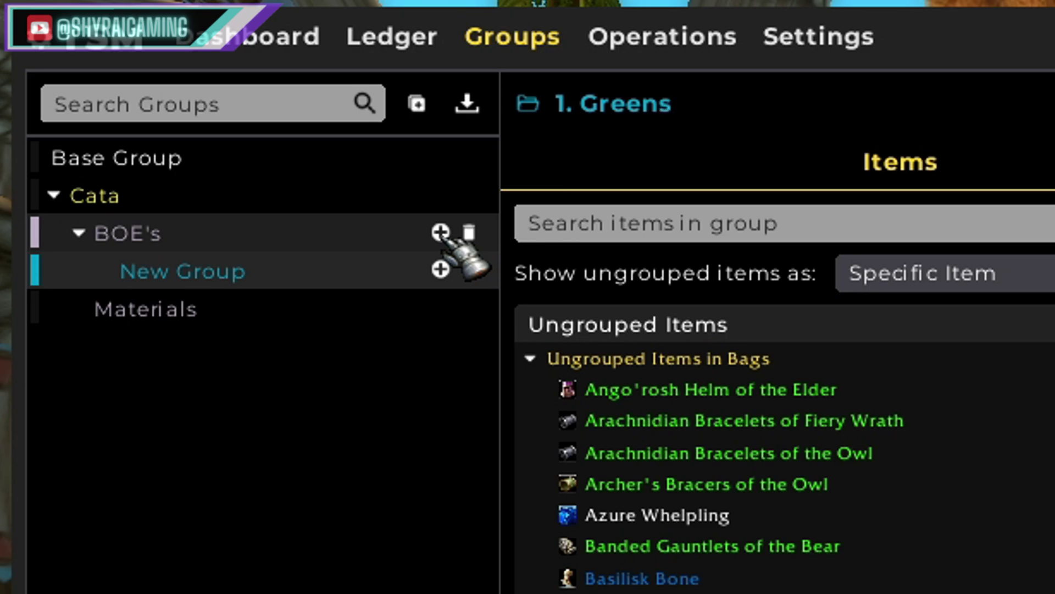
{"action": "key", "text": "Return"}
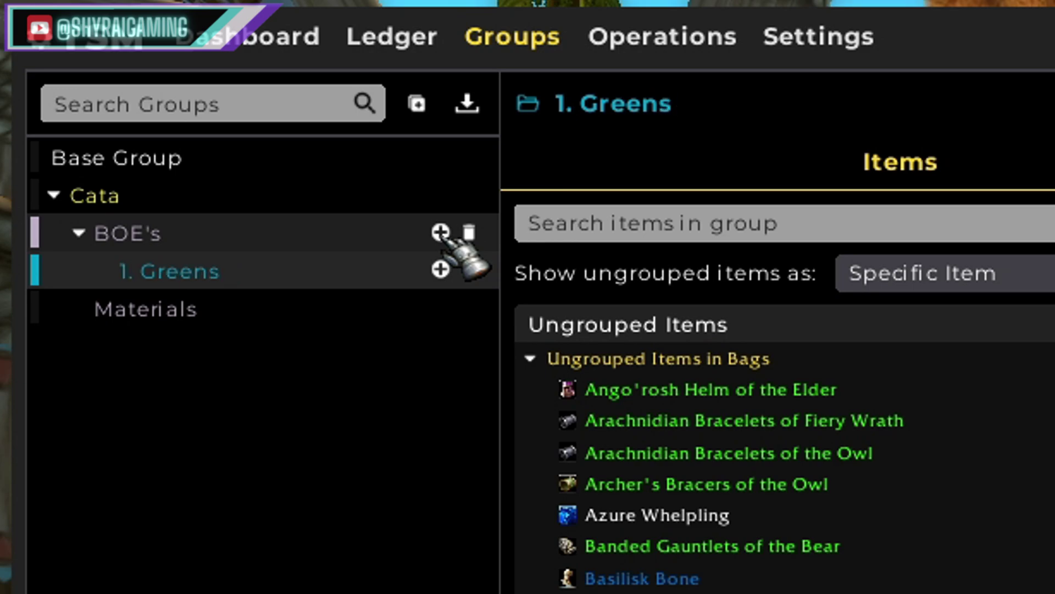
{"action": "left_click", "coordinate": [439, 232]}
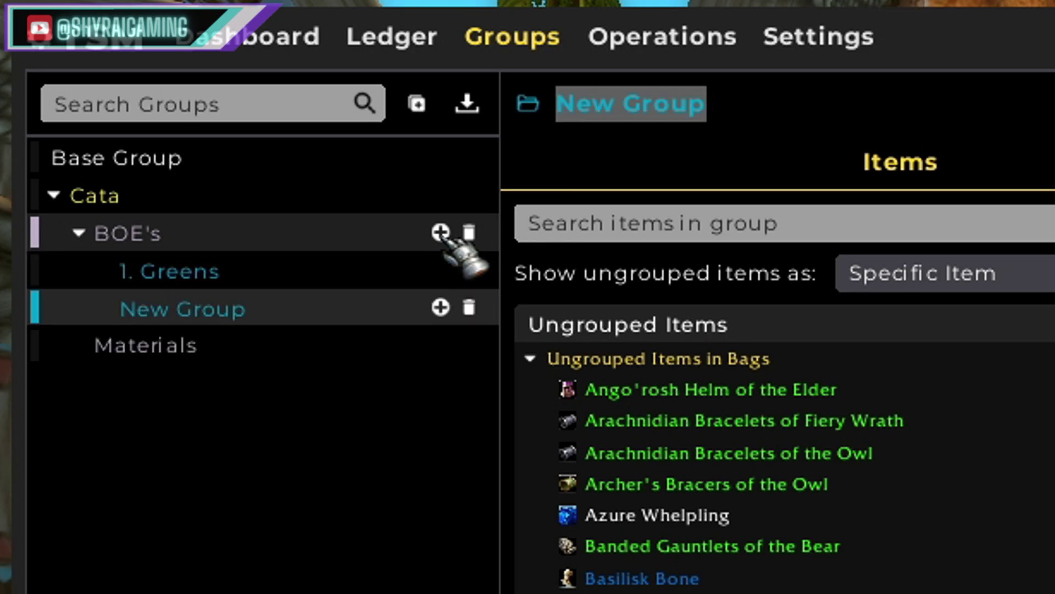
{"action": "type", "text": "2. Bl"}
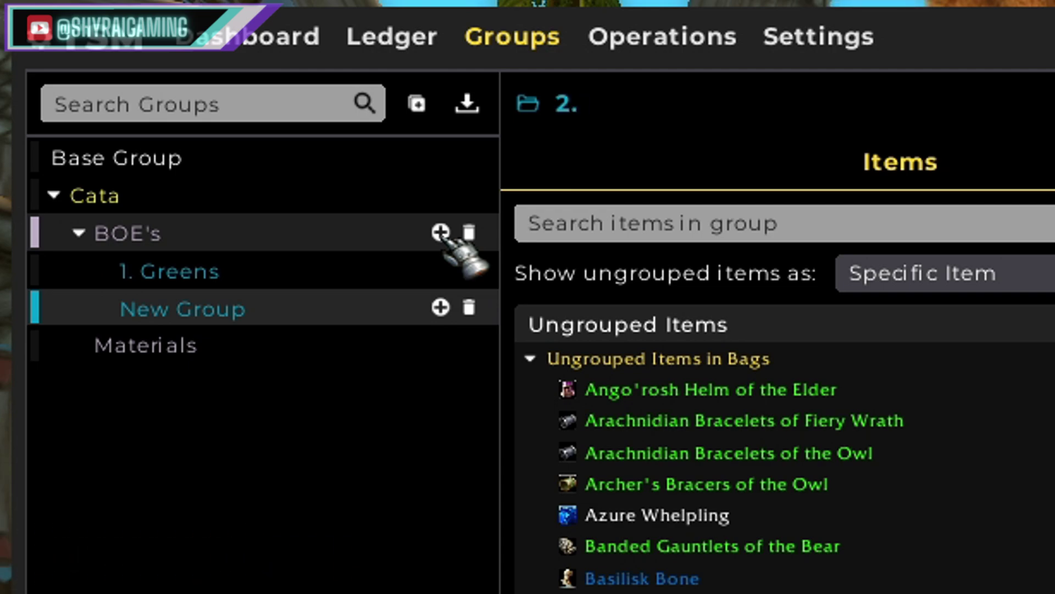
{"action": "type", "text": "ues"}
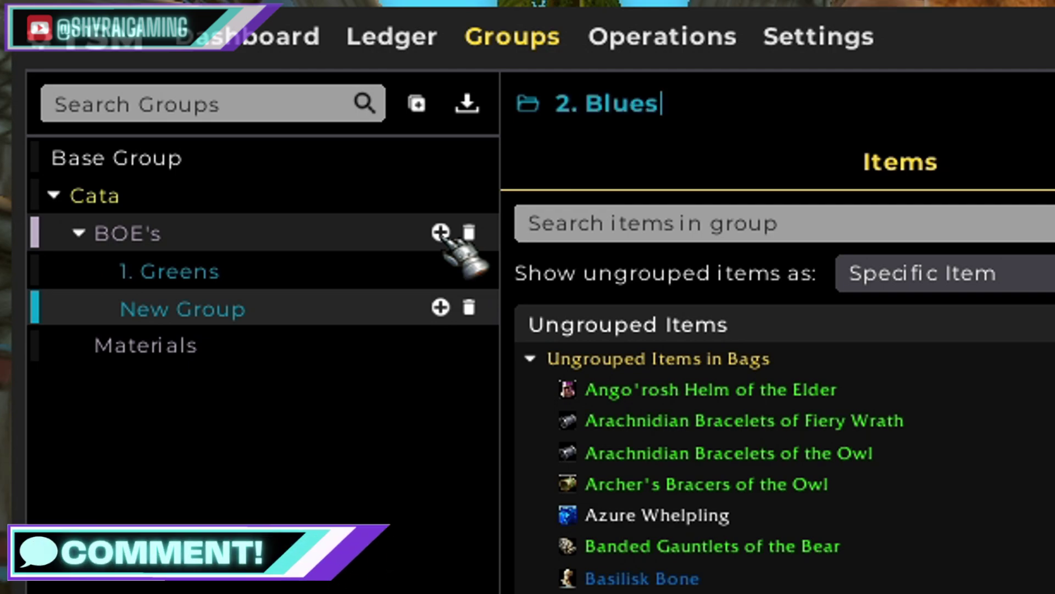
{"action": "key", "text": "Return"}
{"action": "left_click", "coordinate": [440, 232]}
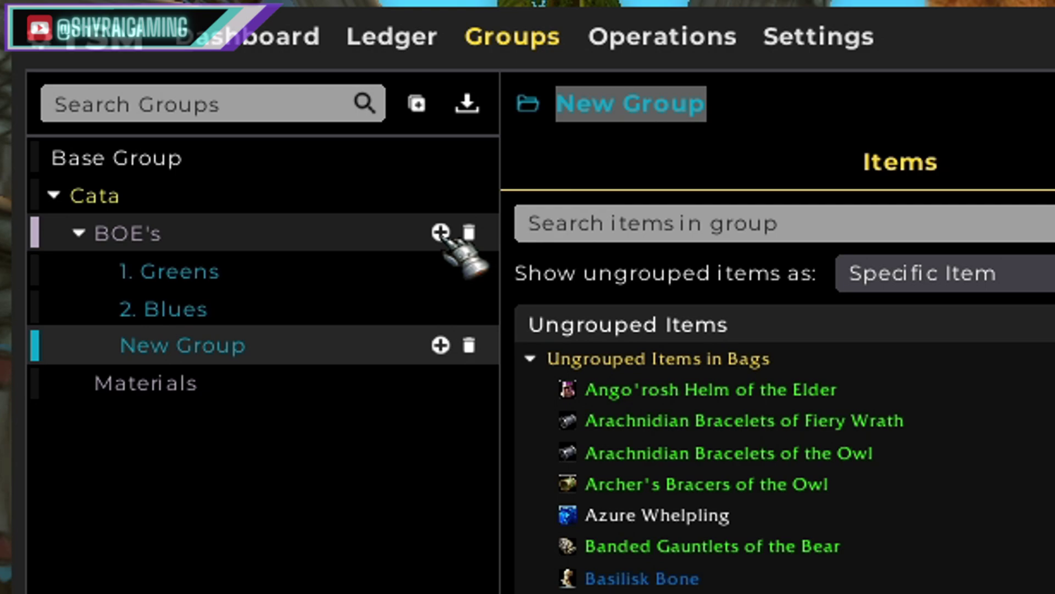
{"action": "type", "text": "3. Purples"}
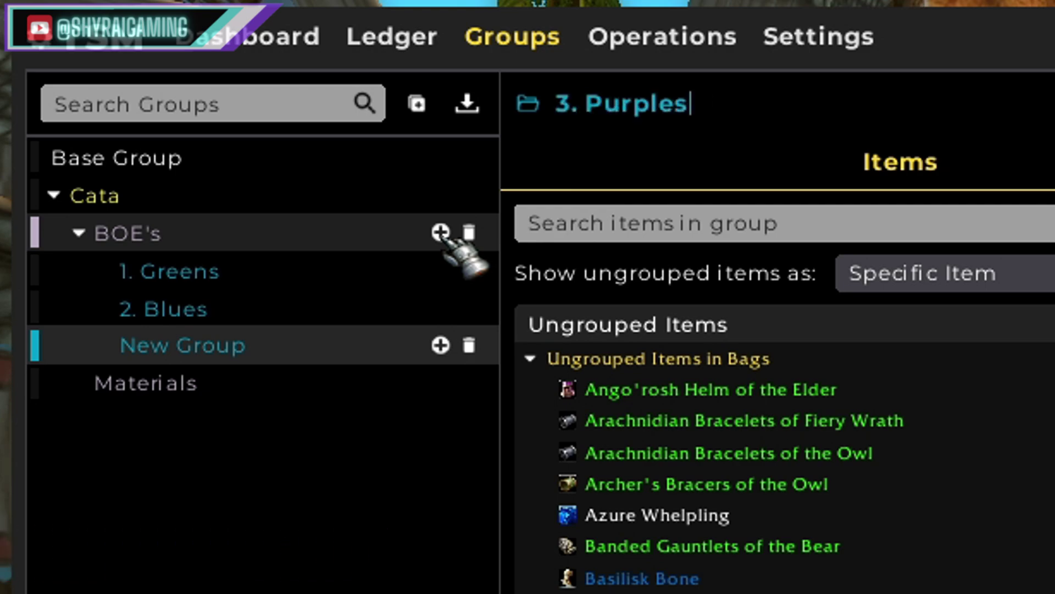
{"action": "key", "text": "Return"}
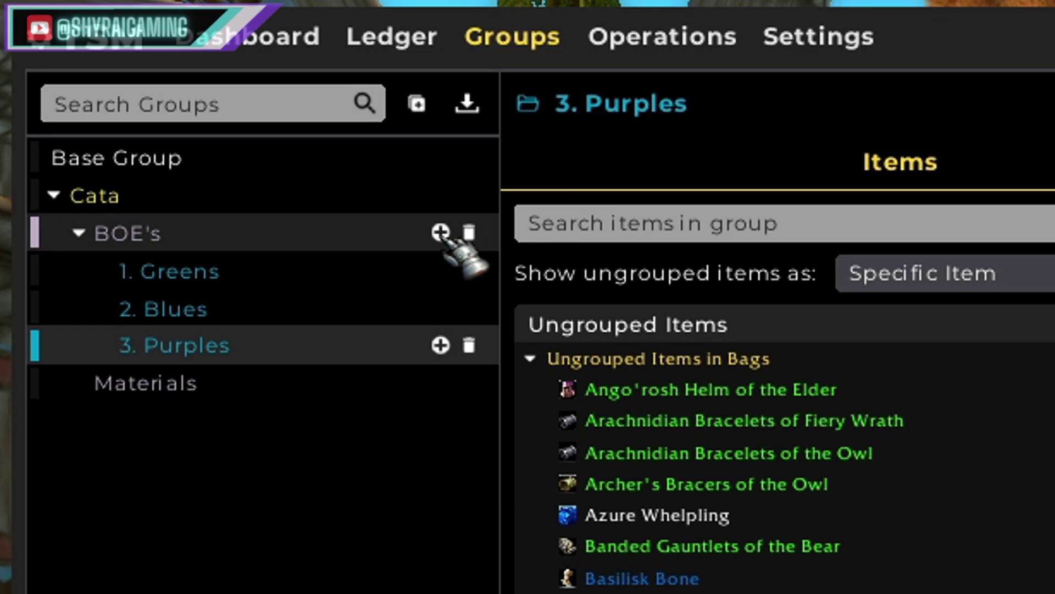
{"action": "left_click", "coordinate": [271, 398]}
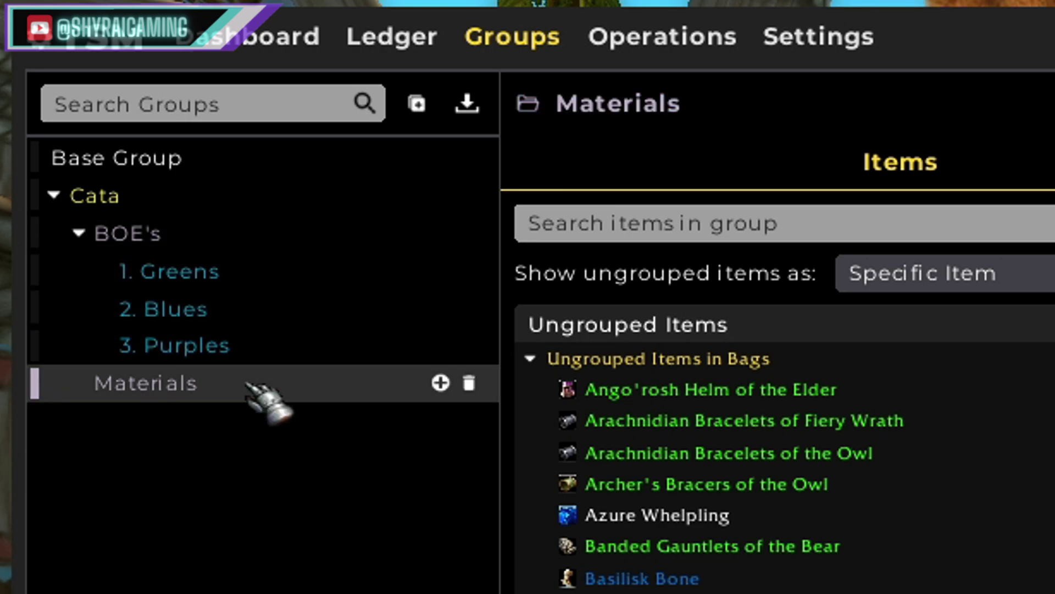
- Add subgroups '1. Cloth' and '2. Ore' under Materials
{"action": "left_click", "coordinate": [439, 384]}
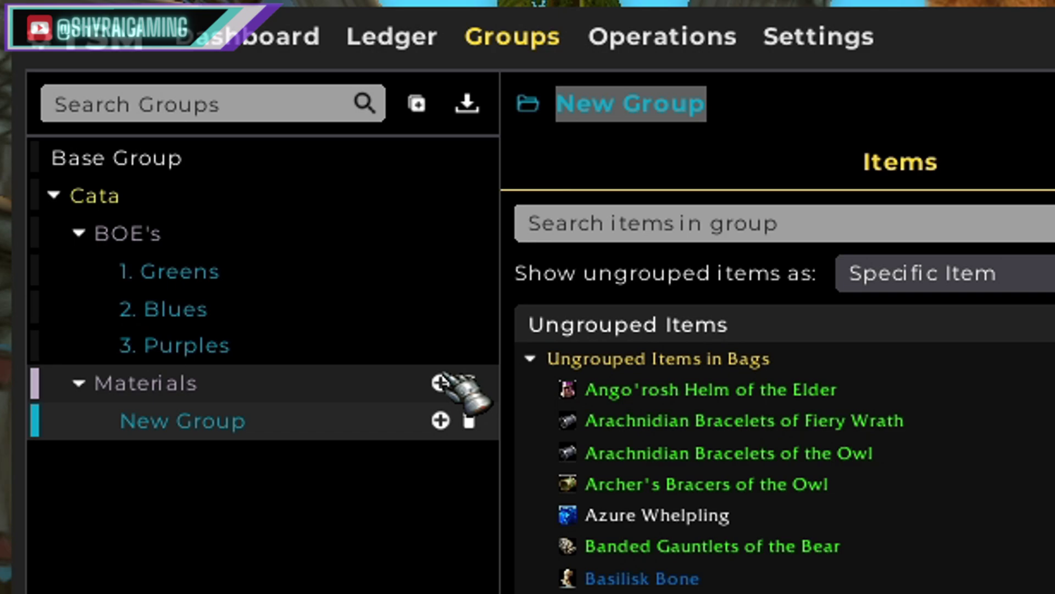
{"action": "type", "text": "1"}
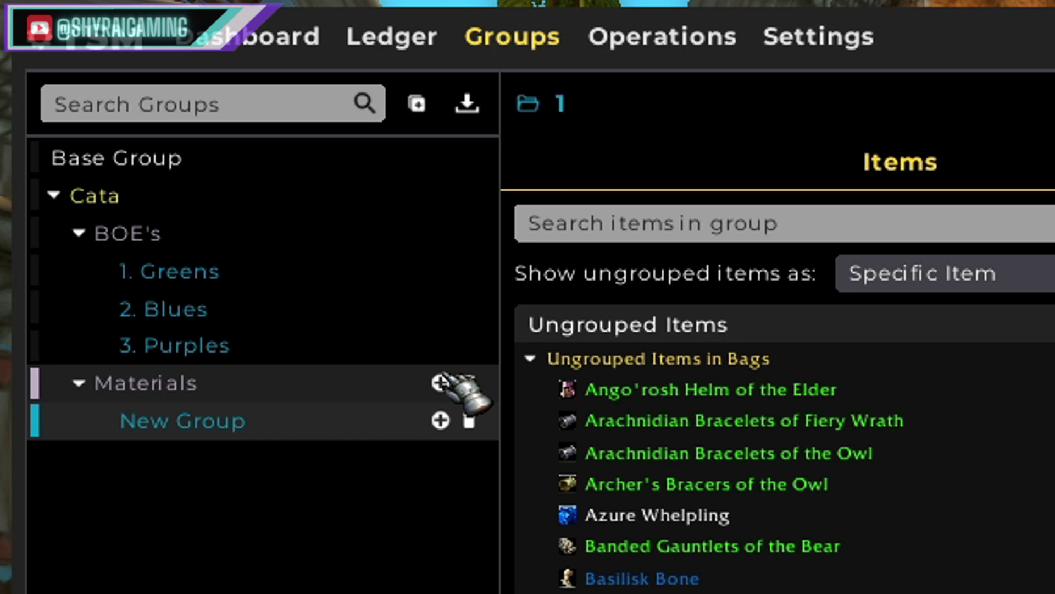
{"action": "type", "text": ". Cloth"}
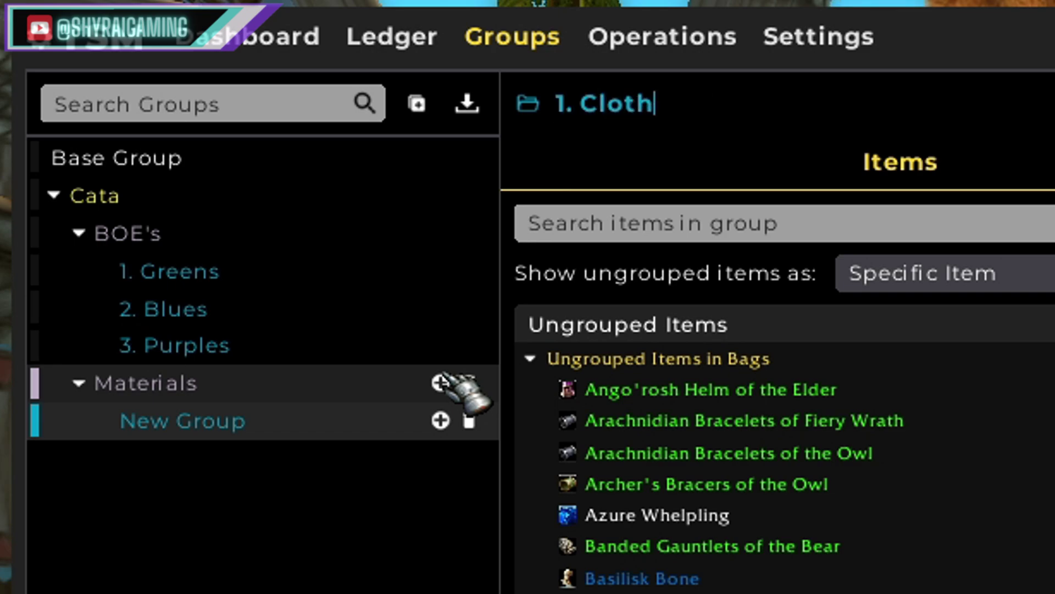
{"action": "key", "text": "Return"}
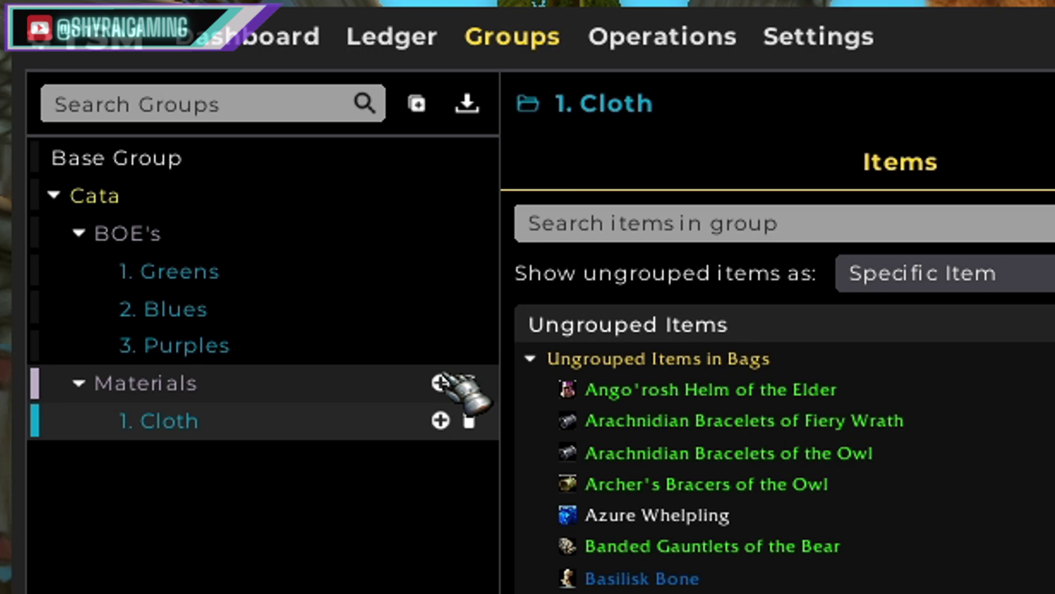
{"action": "left_click", "coordinate": [442, 383]}
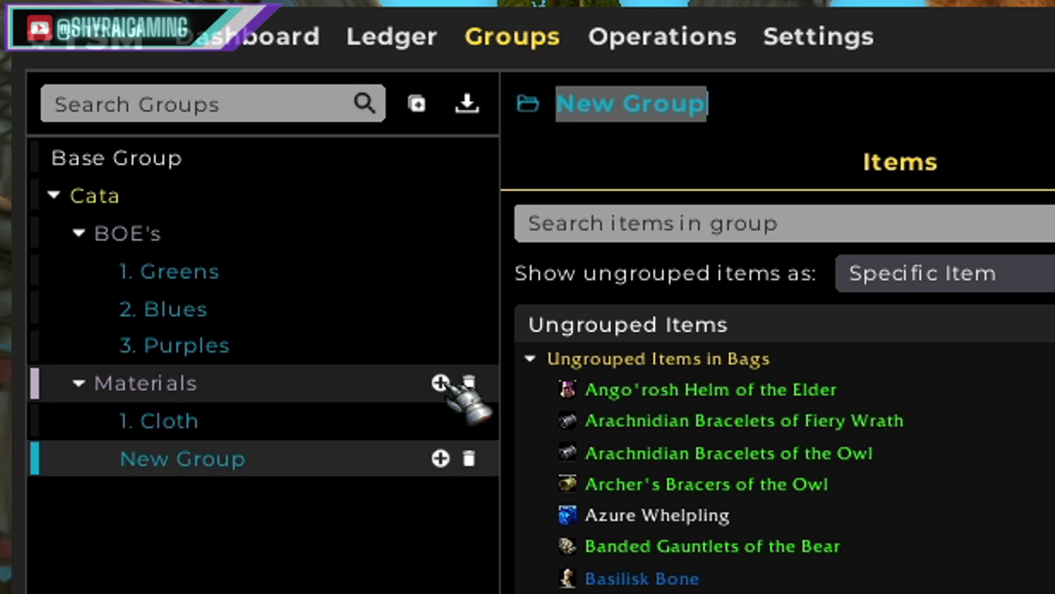
{"action": "type", "text": "2"}
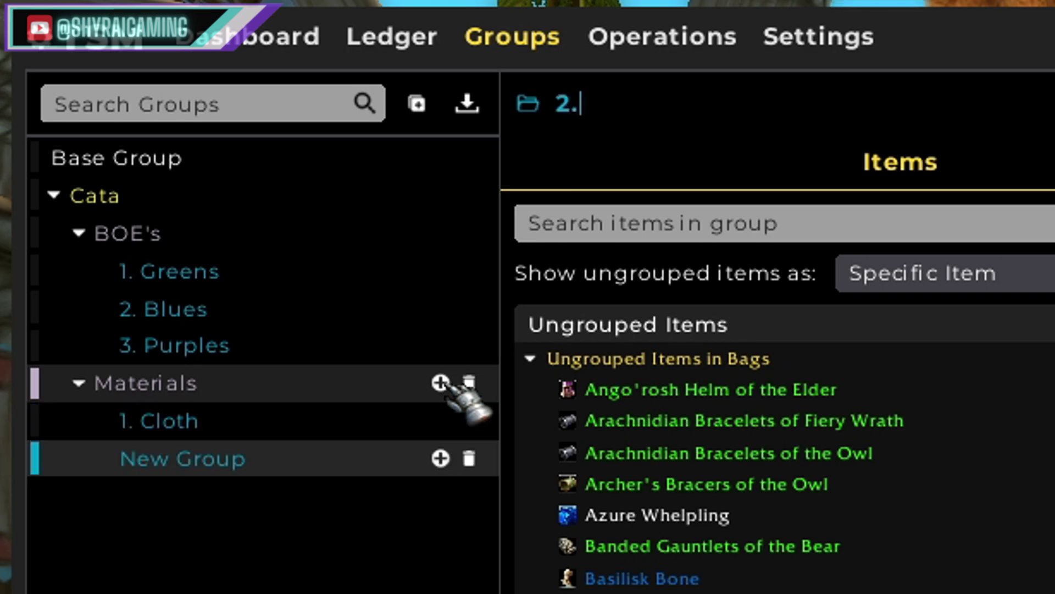
{"action": "type", "text": ". P"}
{"action": "key", "text": "BackSpace"}
{"action": "type", "text": "Ore"}
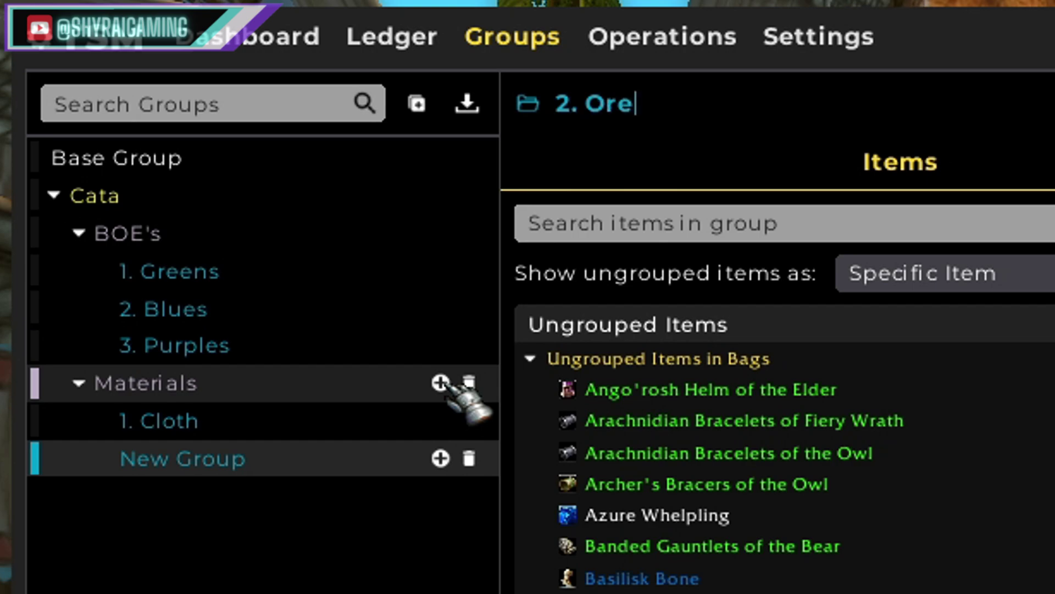
{"action": "key", "text": "Return"}
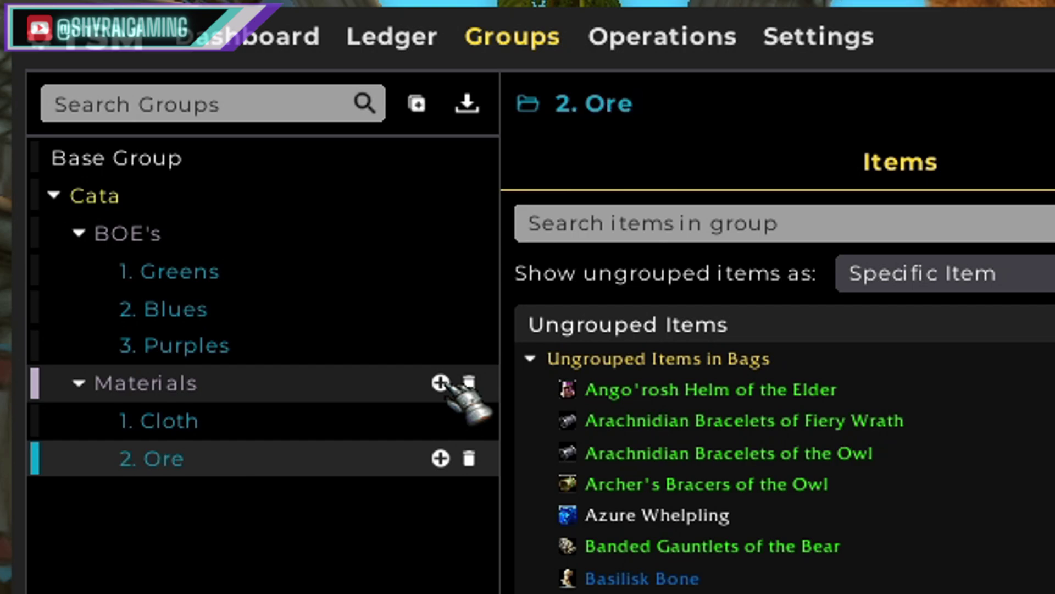